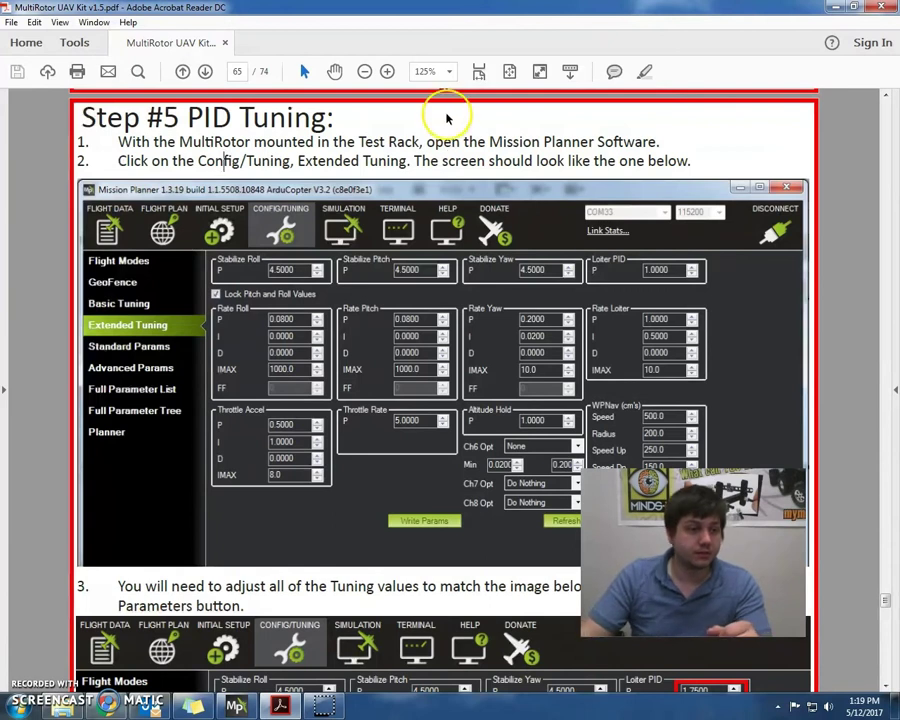
Step: Switch from the PDF manual's PID Tuning step to Mission Planner and open the Extended Tuning settings
scroll(447, 119, down, 1)
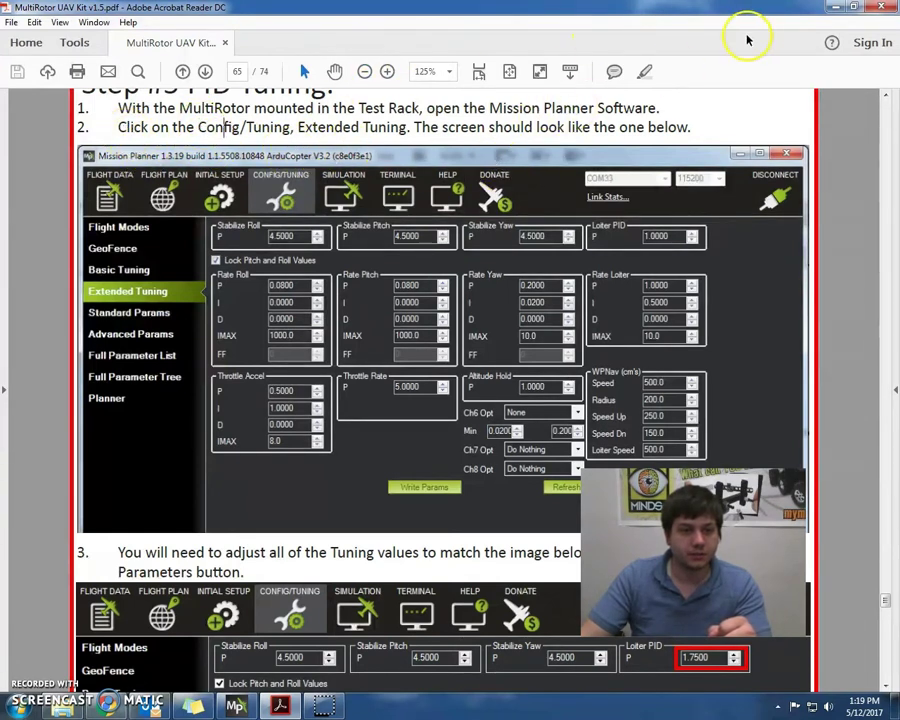
drag(786, 14, 899, 2)
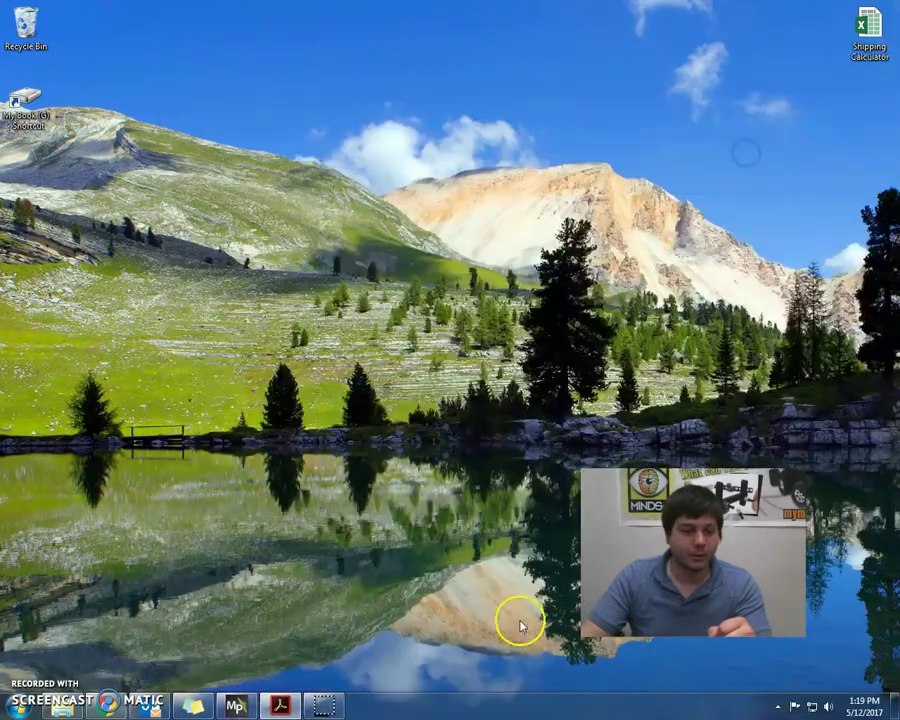
click(248, 709)
click(247, 707)
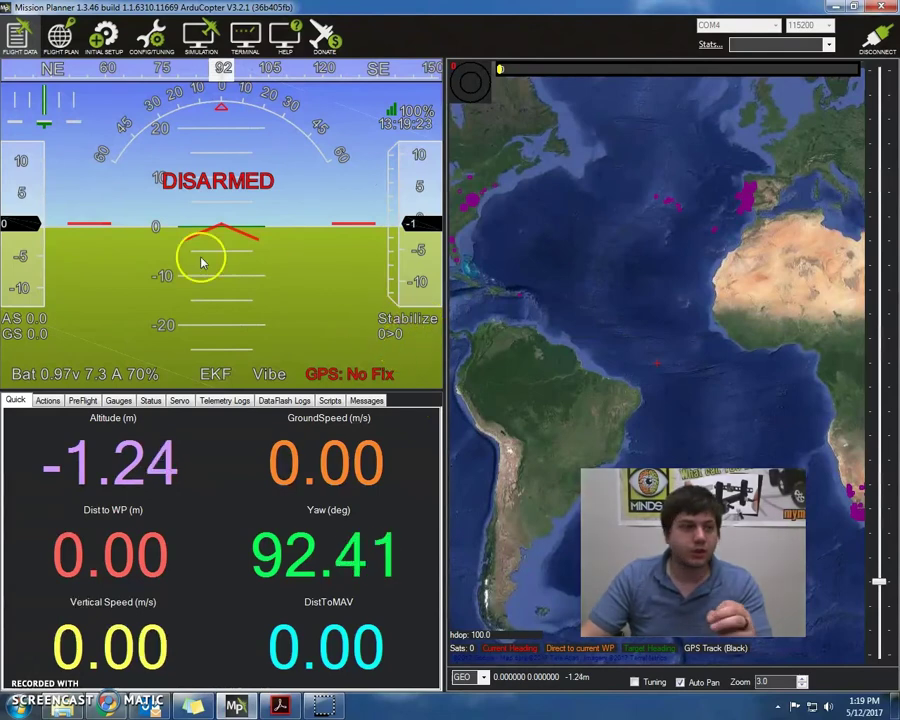
click(148, 36)
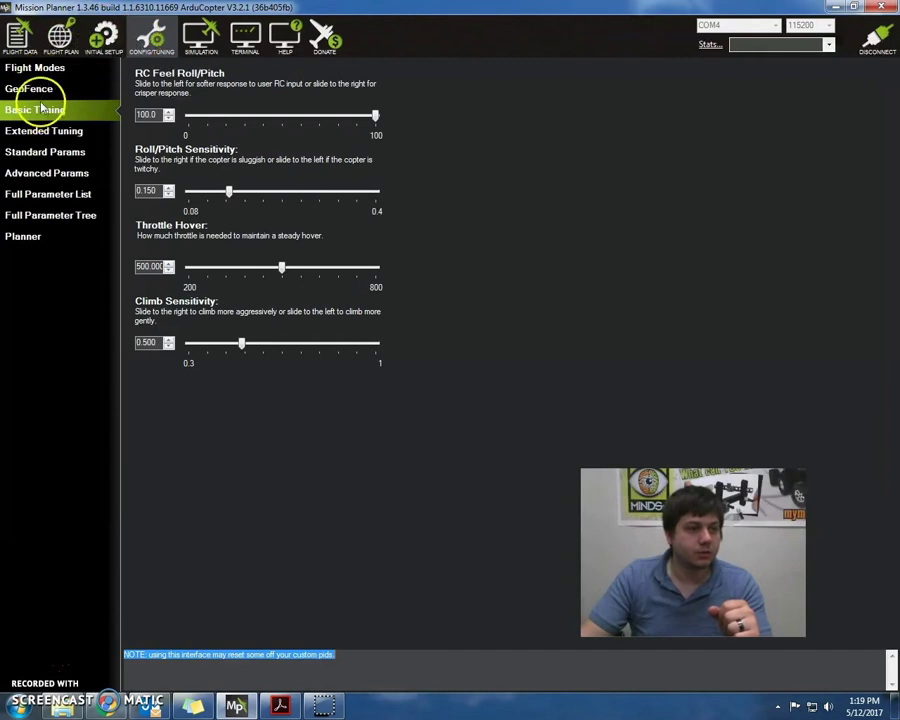
click(44, 133)
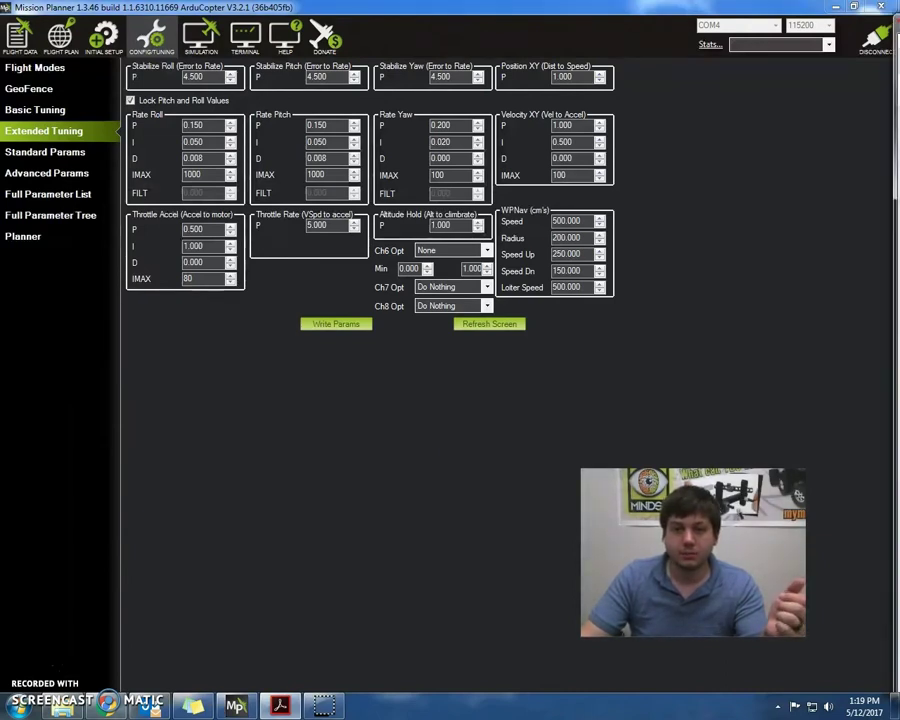
Step: Place the PDF manual below the Extended Tuning settings and compare its highlighted target values with the current ones
drag(899, 30, 356, 113)
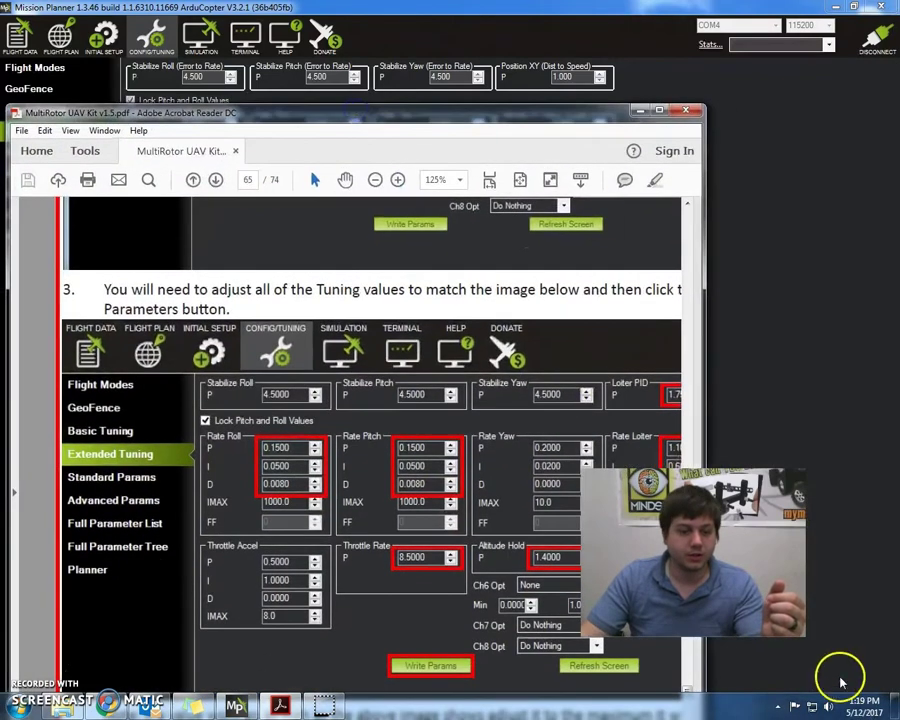
drag(705, 690, 795, 690)
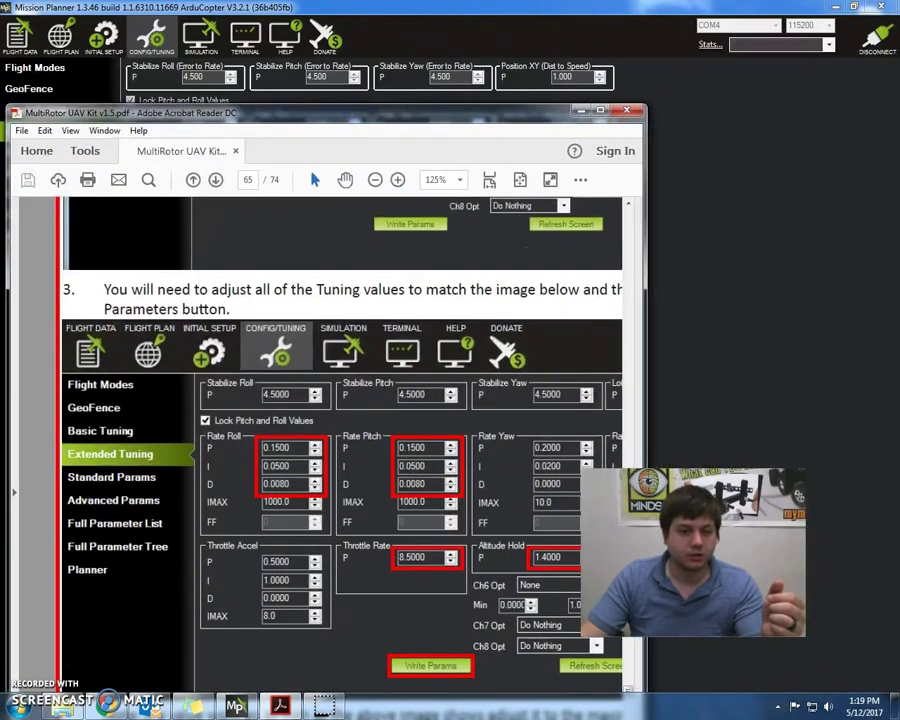
drag(492, 113, 486, 354)
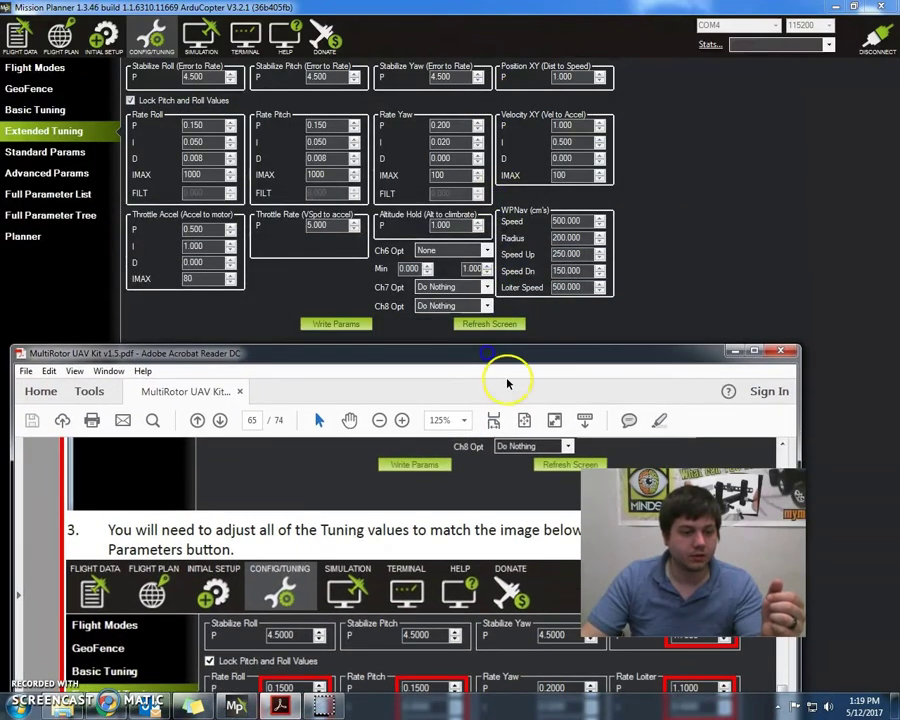
scroll(430, 675, down, 3)
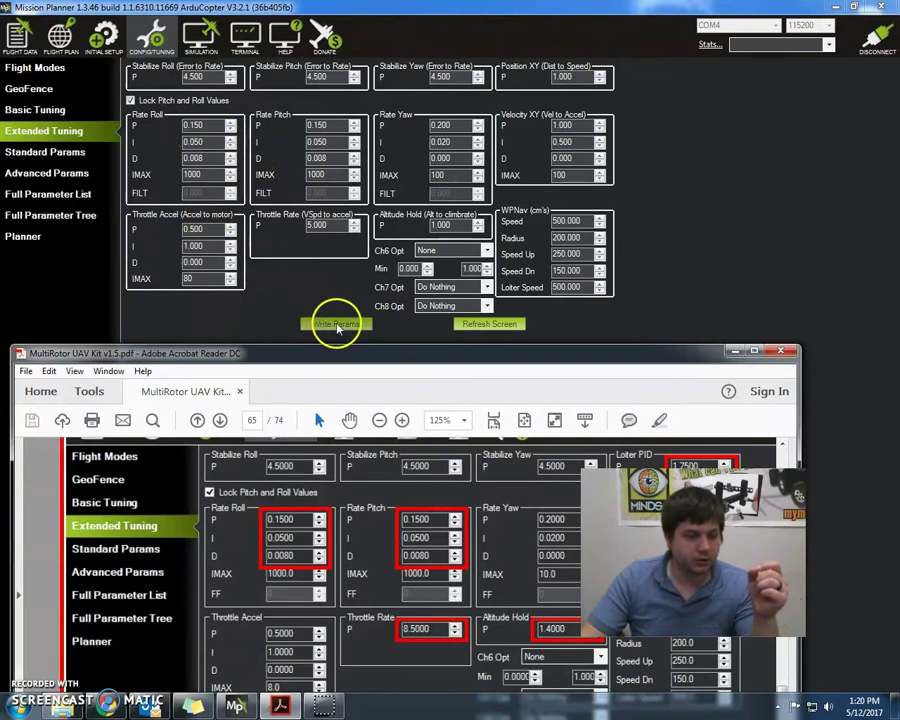
drag(272, 367, 899, 292)
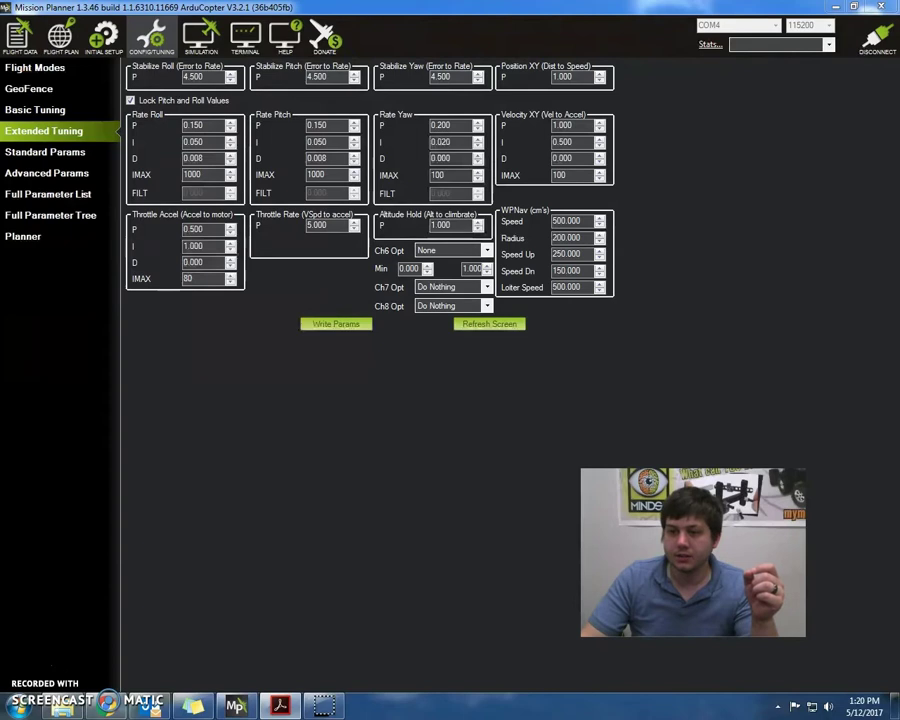
Step: Review the Rate Pitch, Throttle Rate and Altitude Hold settings and recheck their target values in the PDF manual
double_click(316, 142)
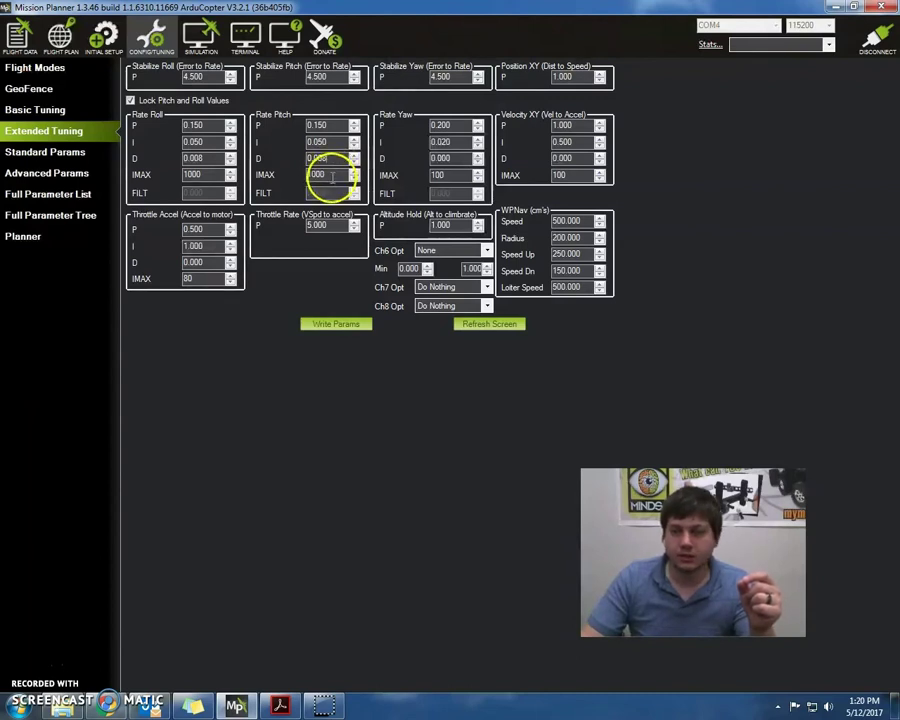
double_click(338, 226)
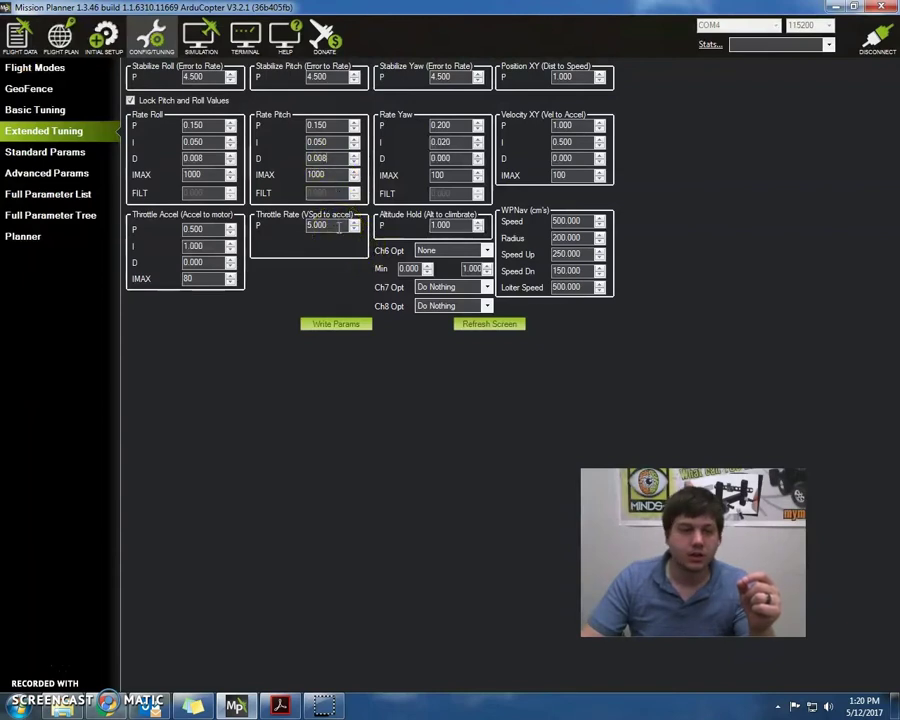
click(338, 226)
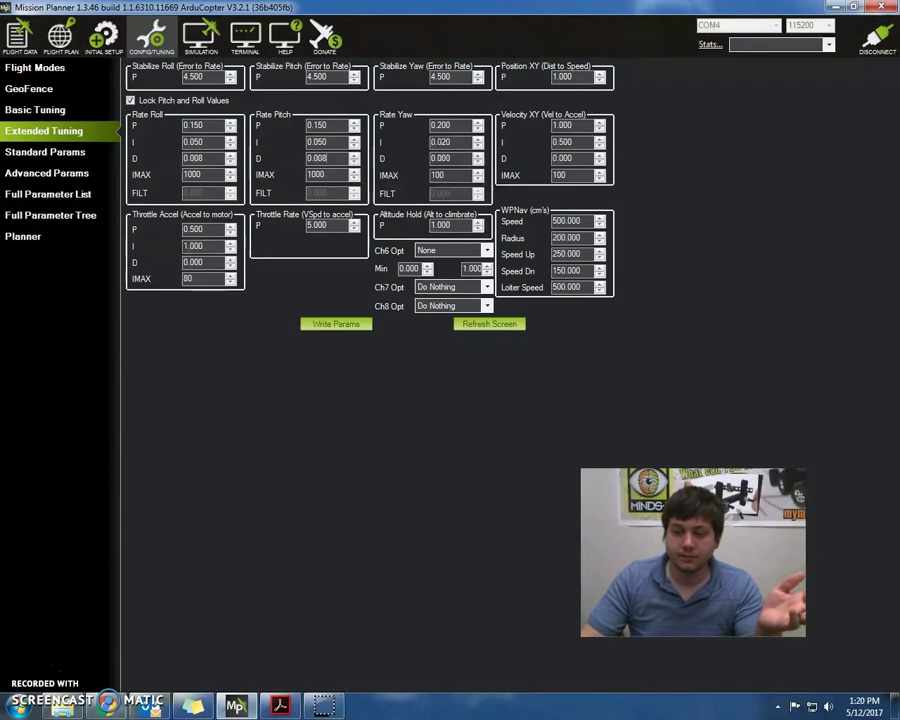
click(461, 252)
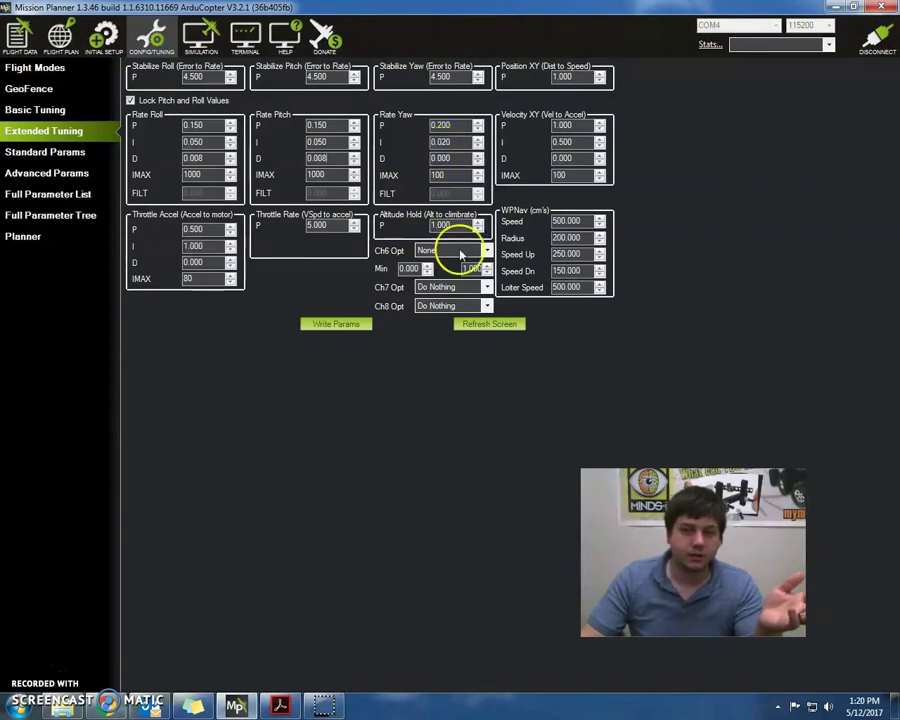
drag(899, 163, 700, 2)
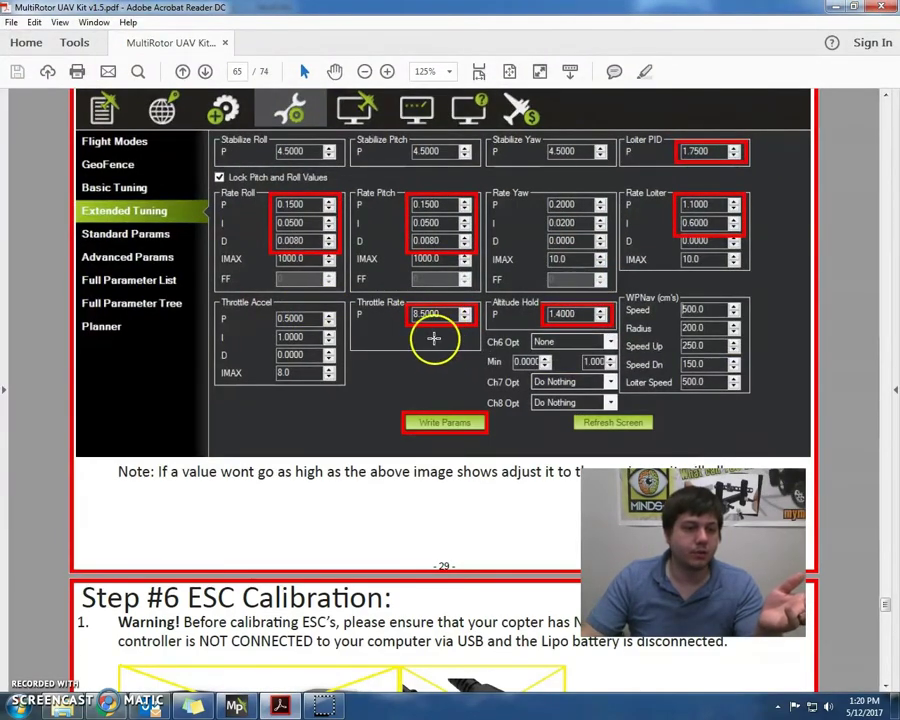
drag(744, 10, 899, 50)
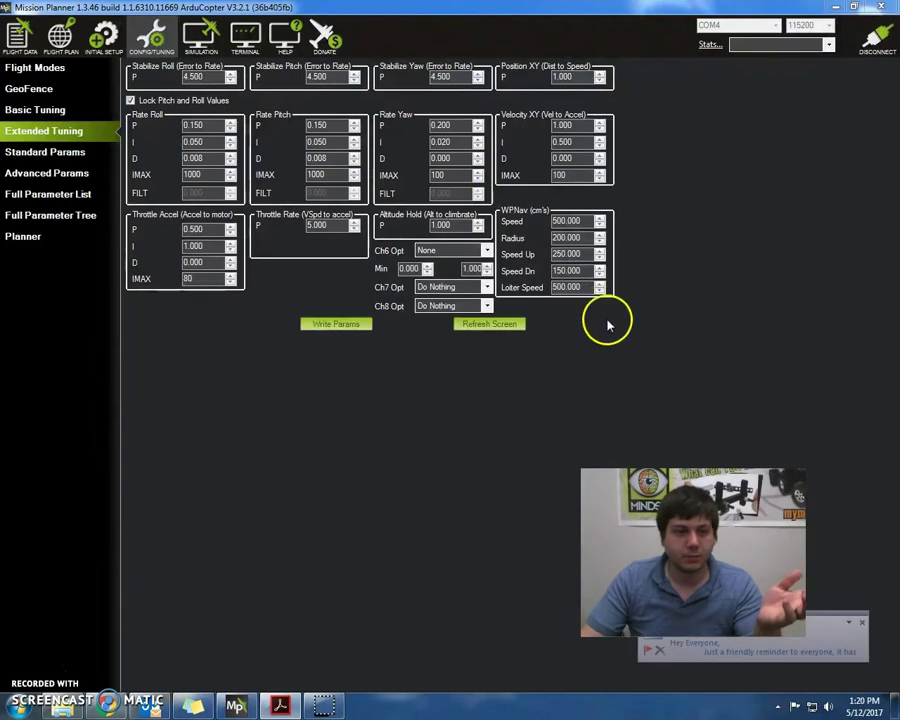
Step: Try adjusting the Throttle Rate P value in small increments
drag(366, 234, 337, 243)
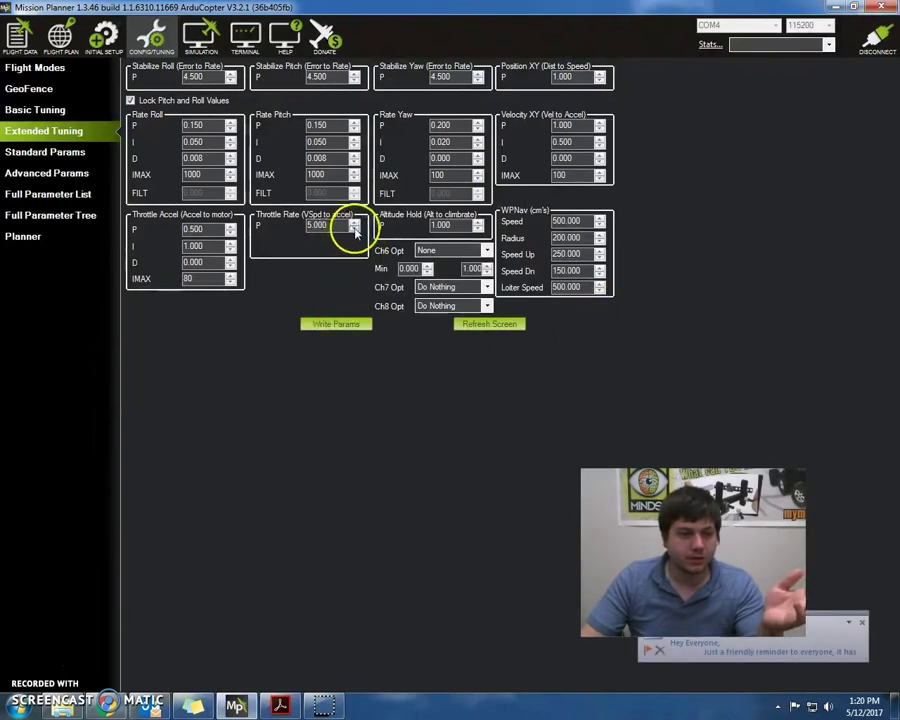
click(354, 229)
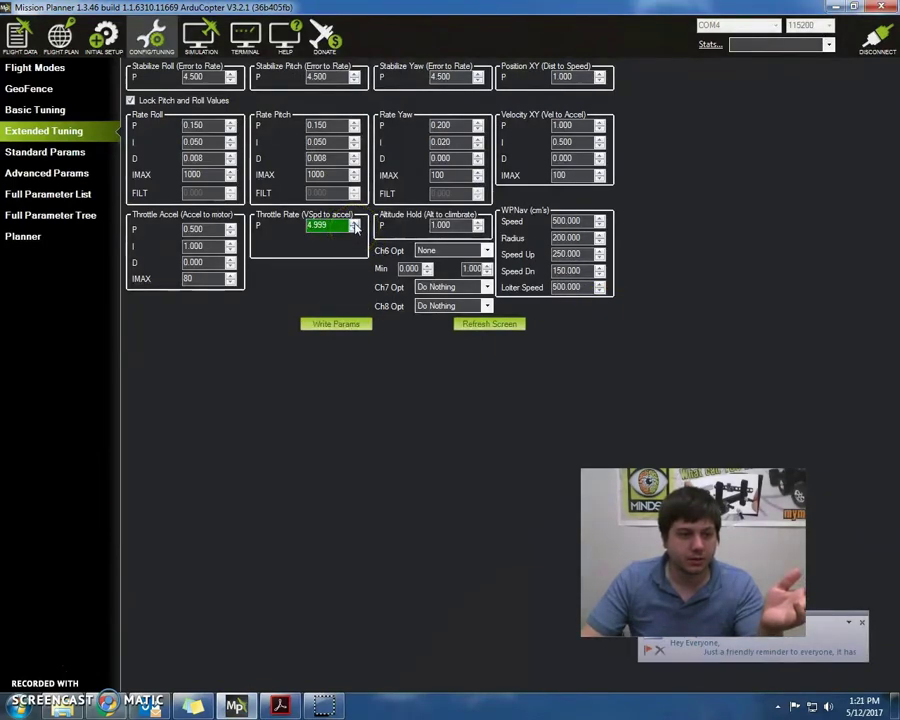
click(354, 224)
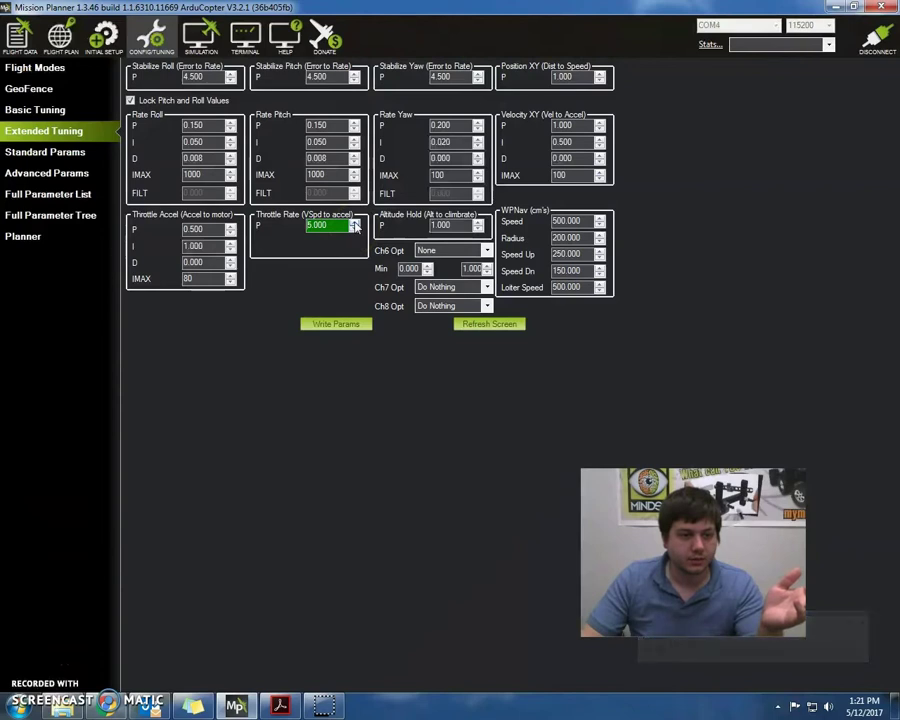
click(355, 229)
click(356, 230)
click(357, 231)
click(358, 232)
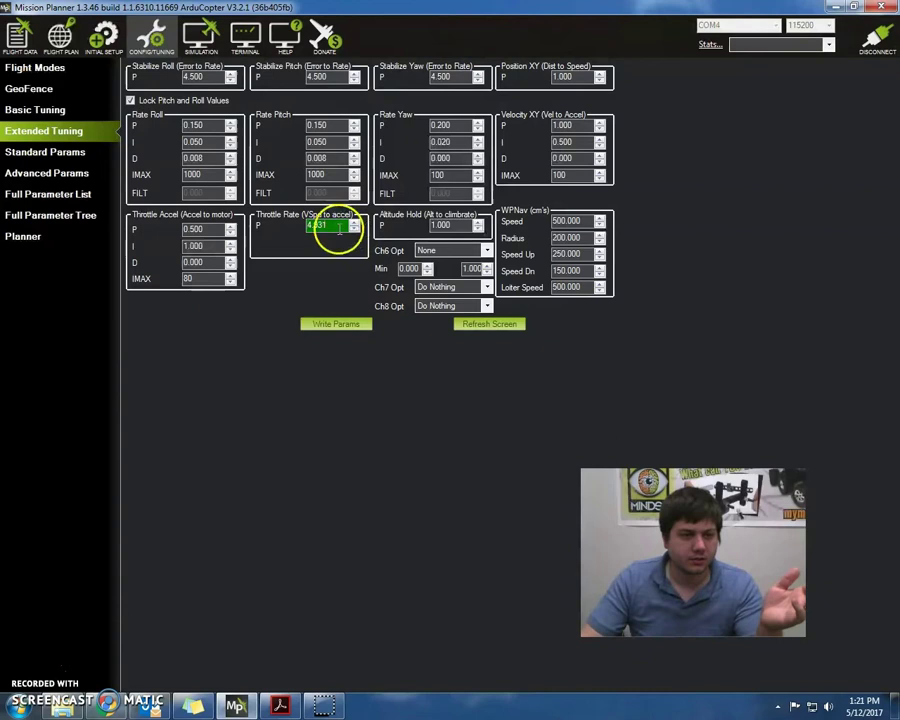
Step: Set the Throttle Rate P value to 8.5 and accept it as an out-of-range value
drag(336, 226, 300, 225)
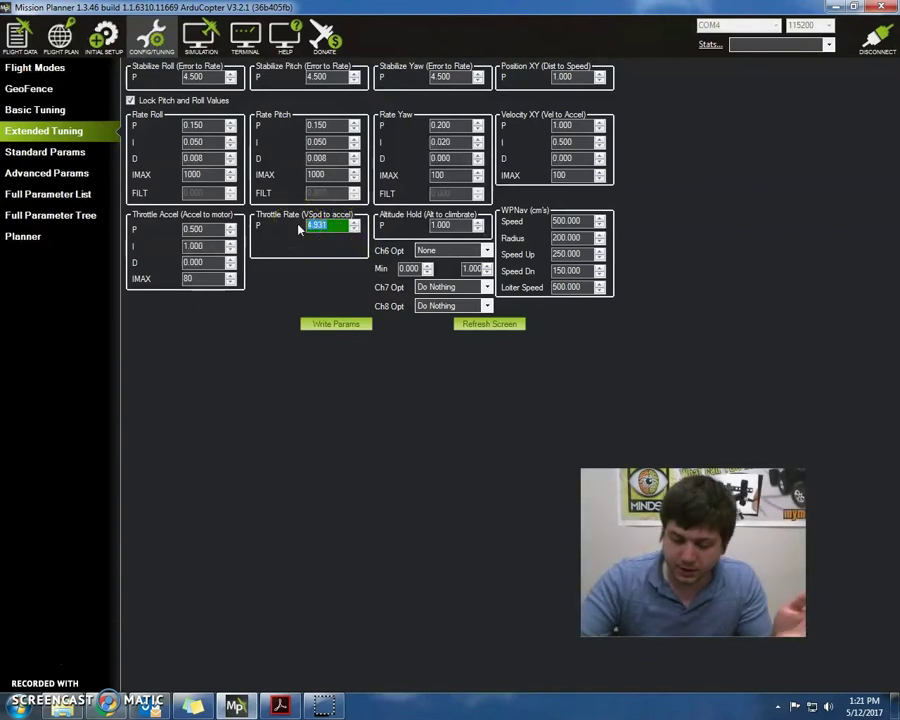
key(BackSpace)
text(8.5)
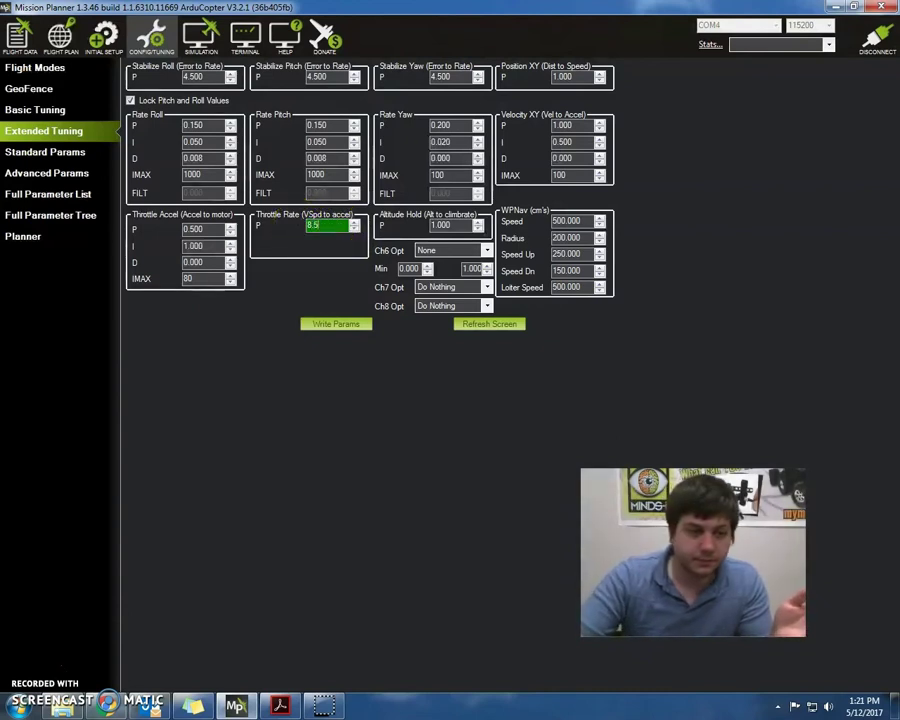
click(334, 176)
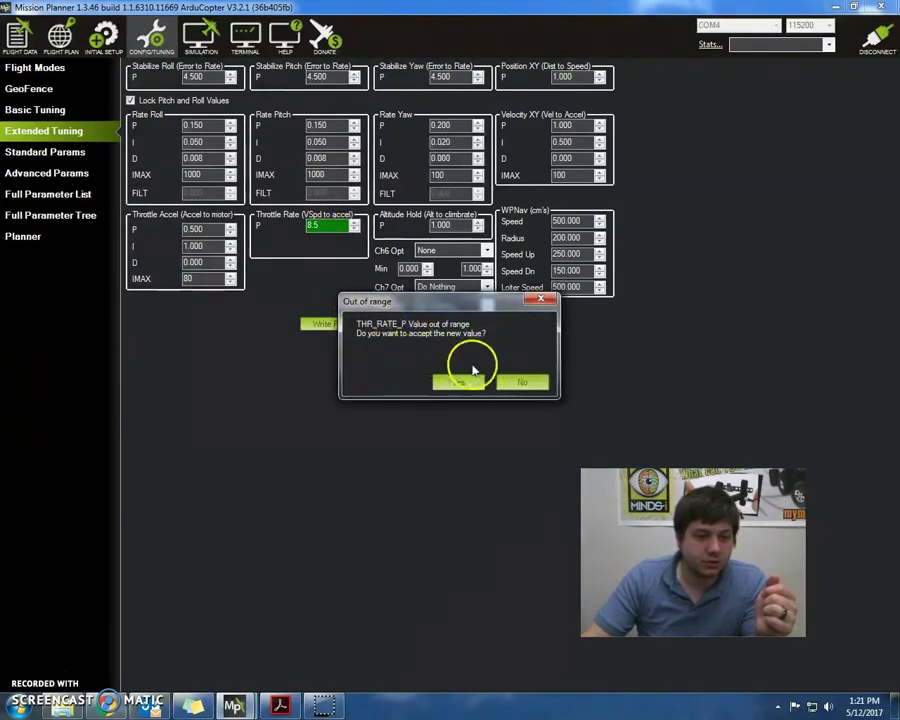
click(456, 382)
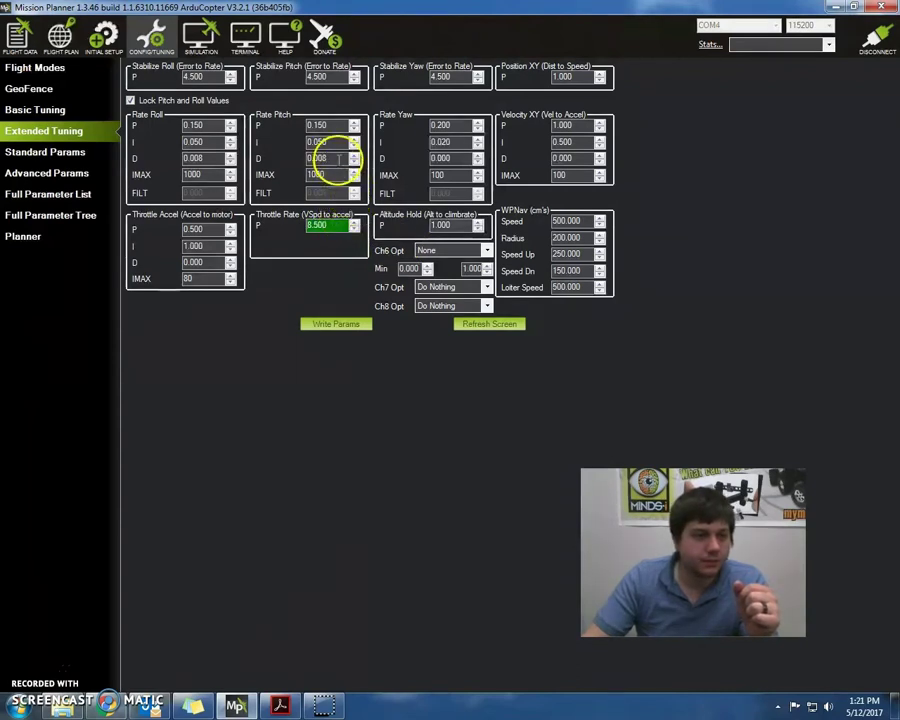
double_click(335, 225)
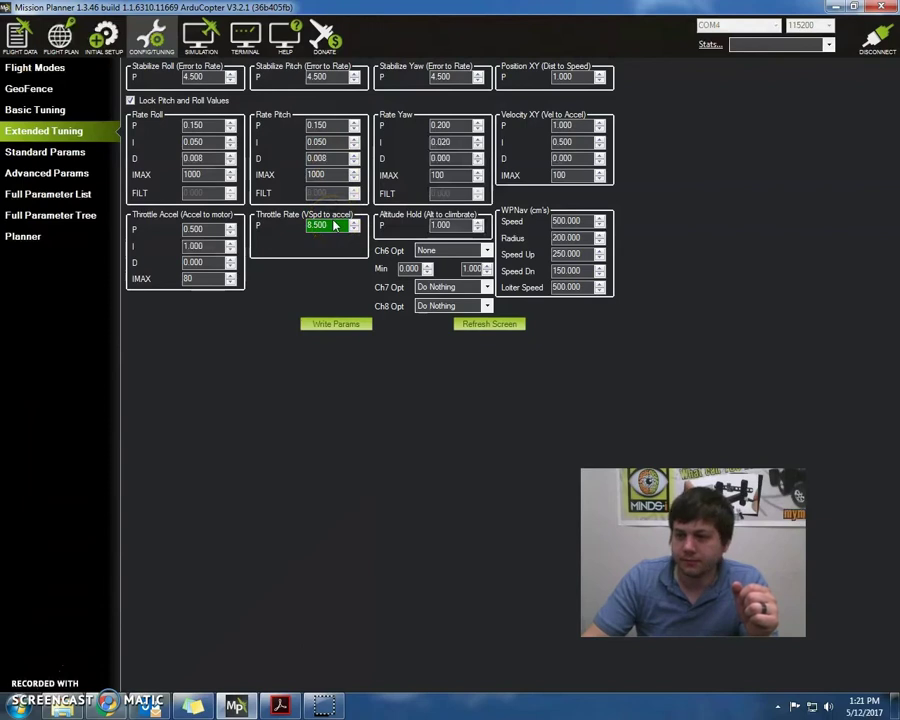
double_click(457, 125)
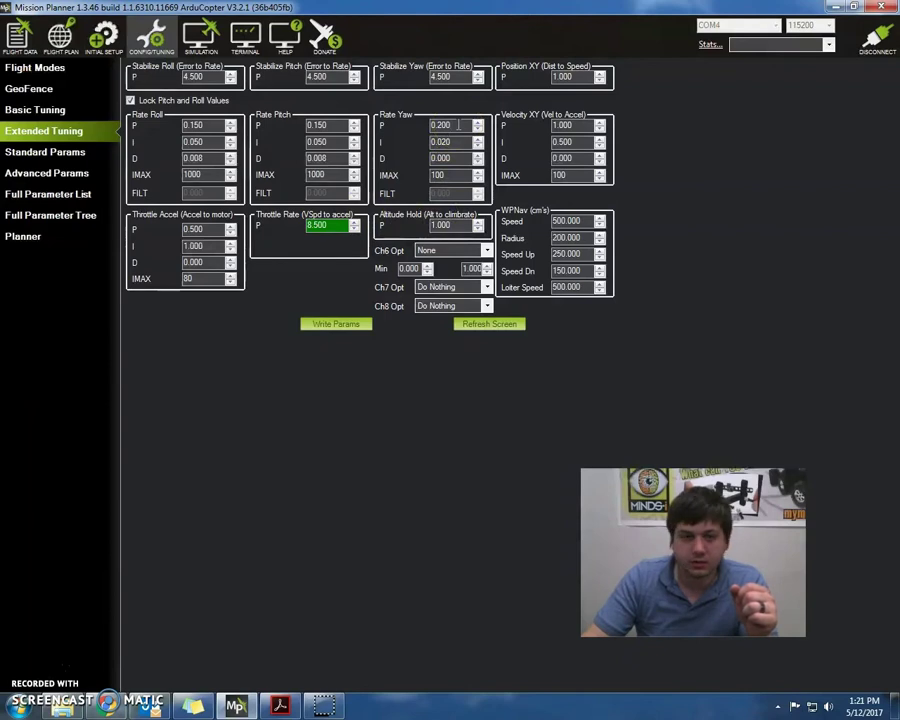
double_click(457, 142)
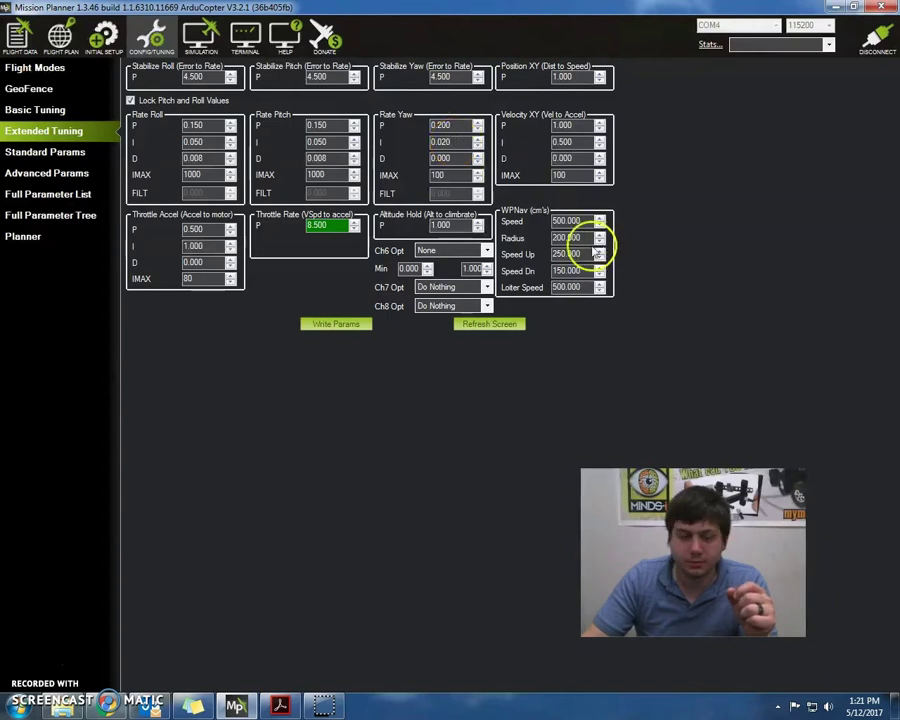
Step: Try to set the Altitude Hold P value to 1.4
double_click(456, 224)
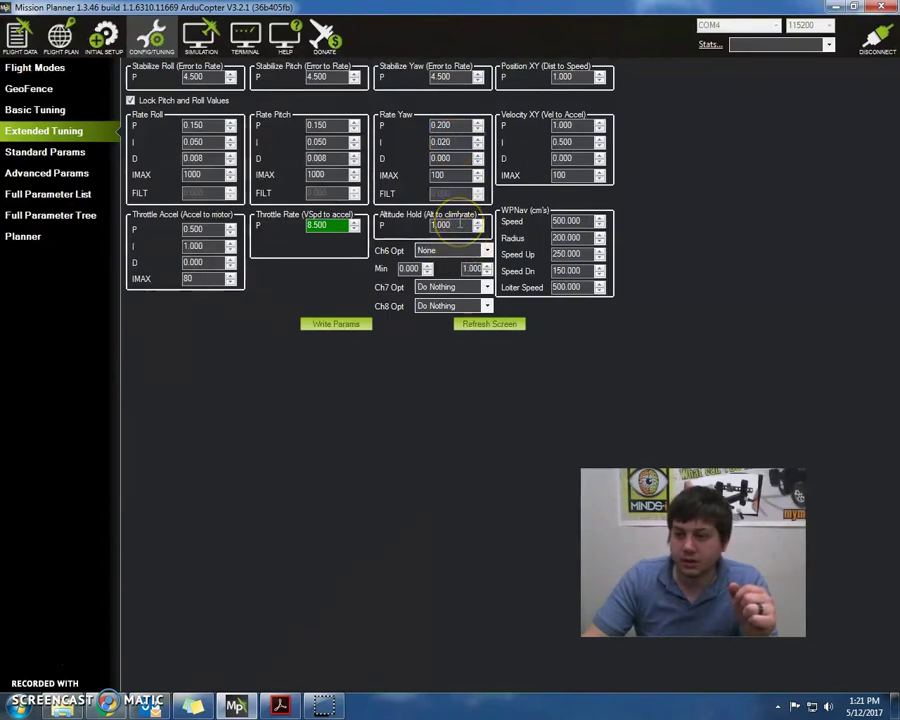
text(1.4)
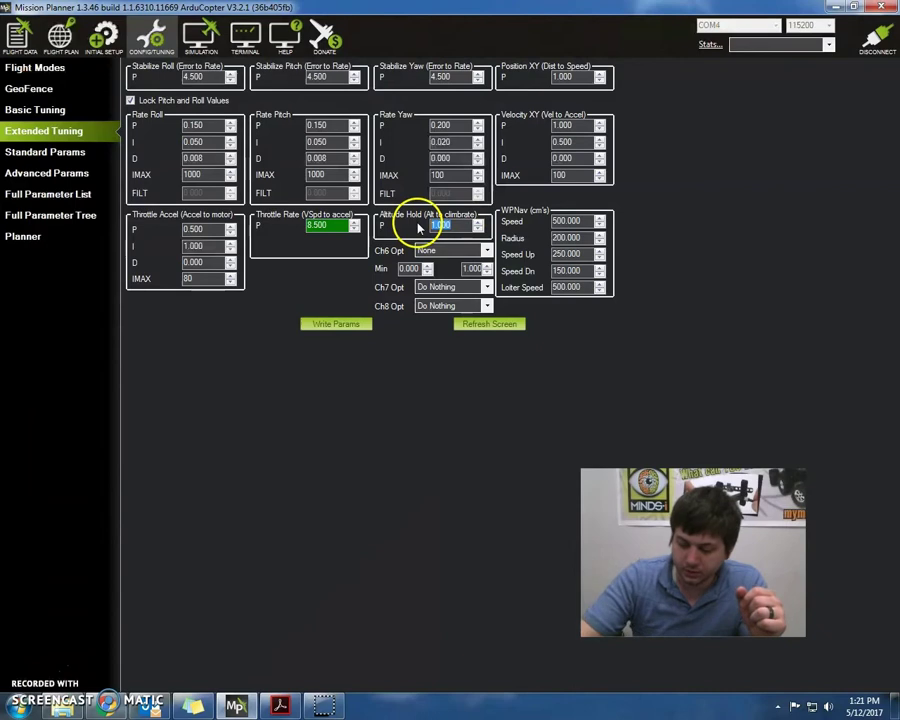
click(457, 158)
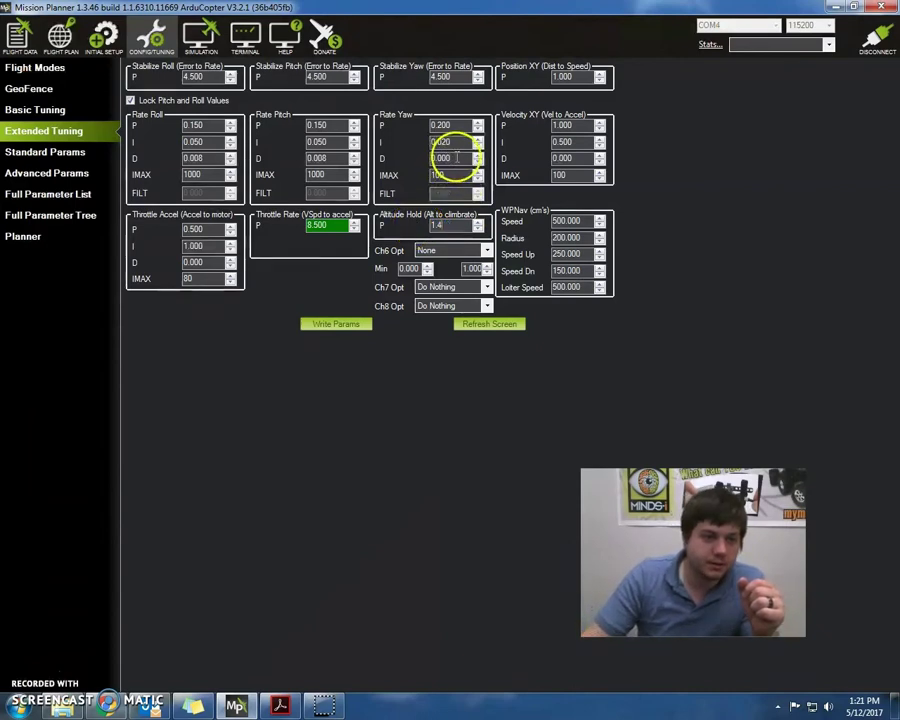
click(447, 224)
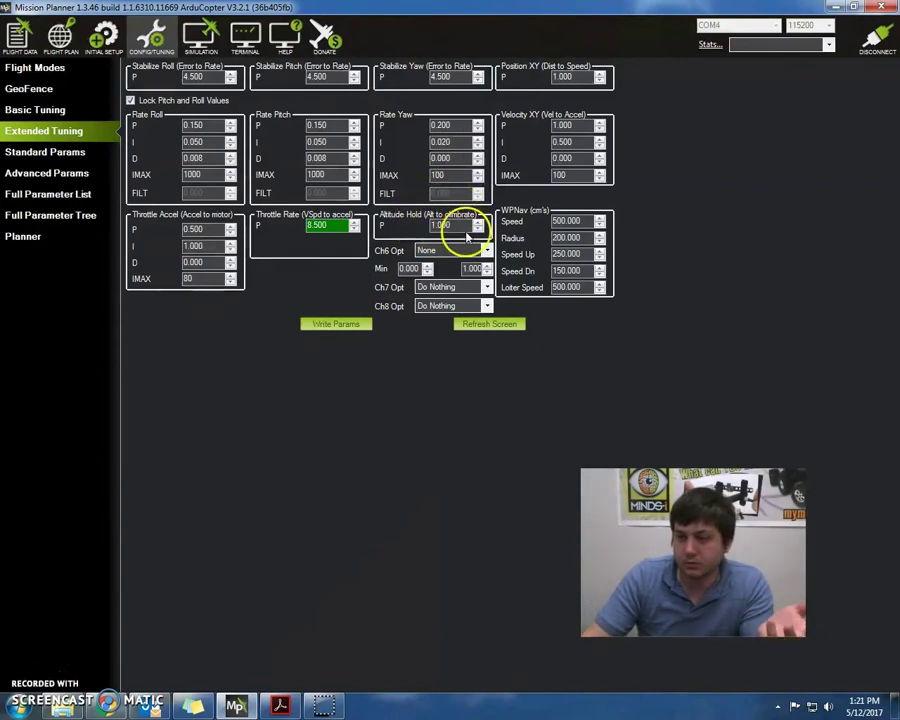
Step: Try to set the Velocity XY P value to 1.1
click(586, 133)
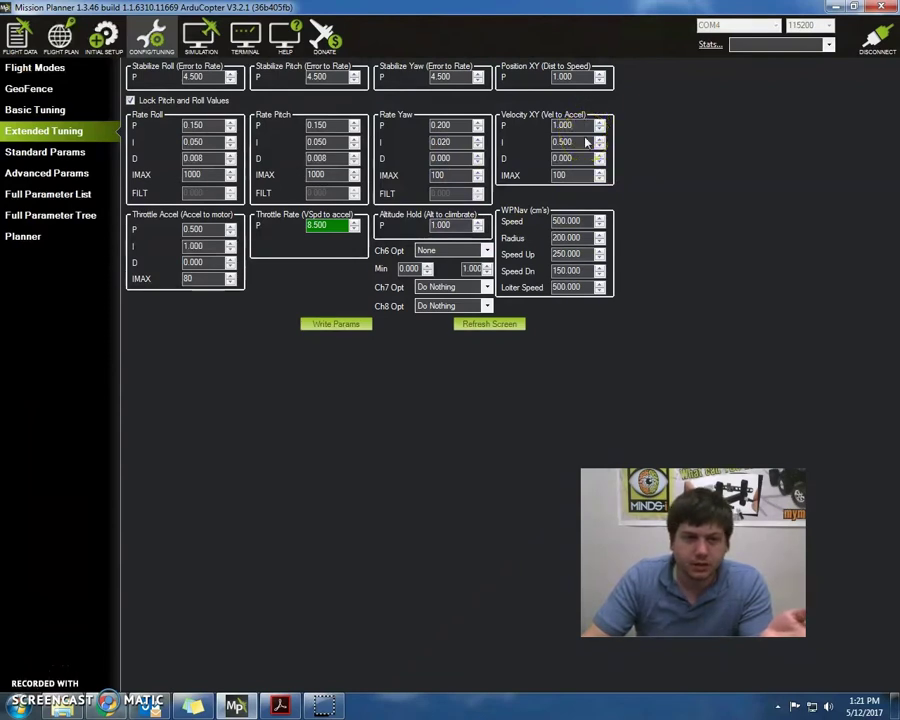
click(581, 143)
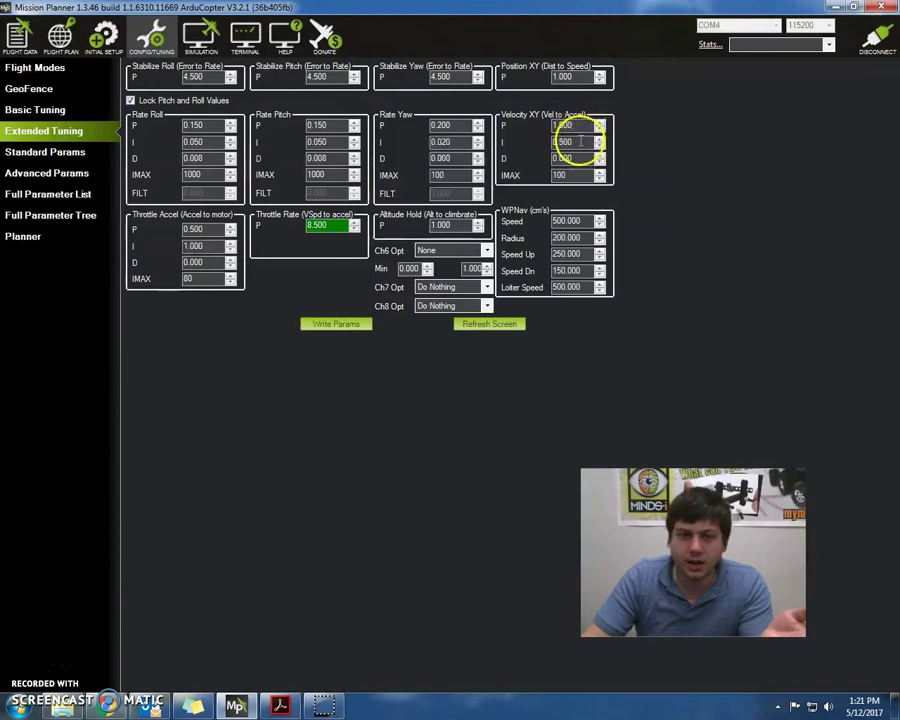
click(580, 127)
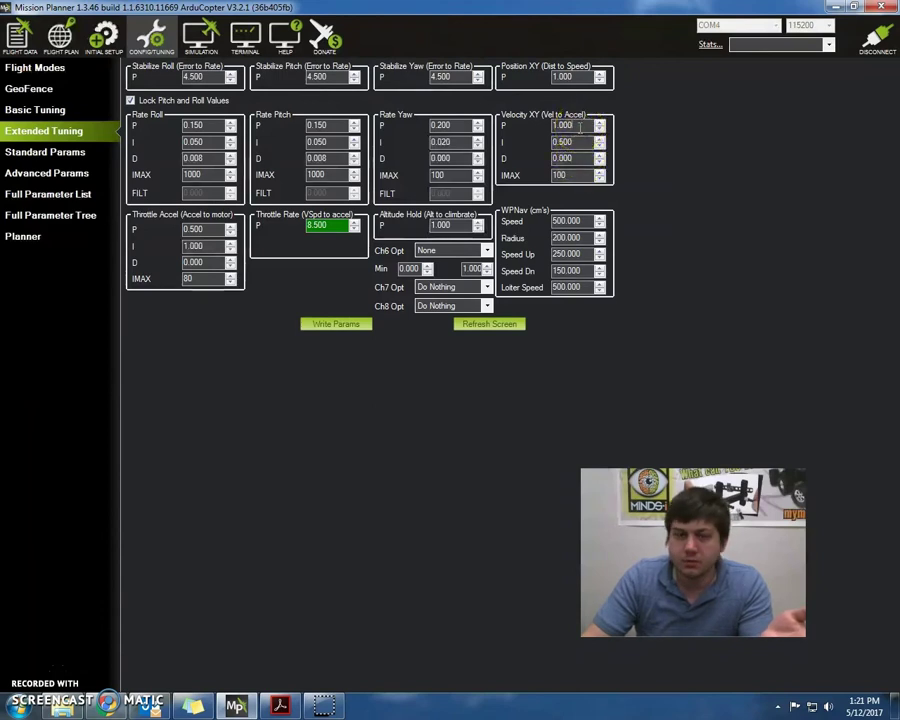
key(BackSpace)
key(BackSpace)
key(BackSpace)
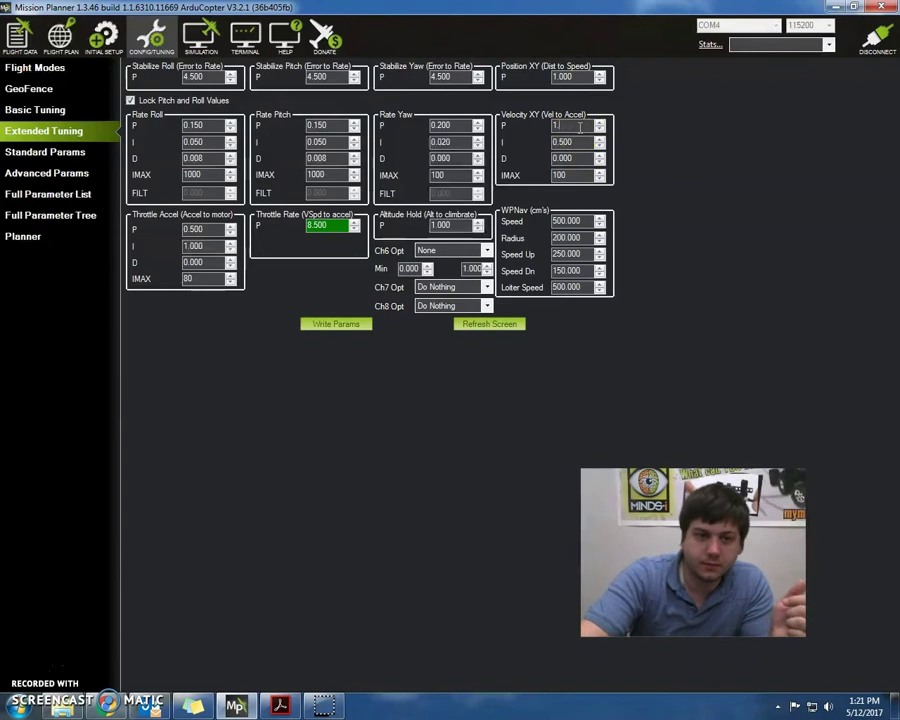
click(584, 142)
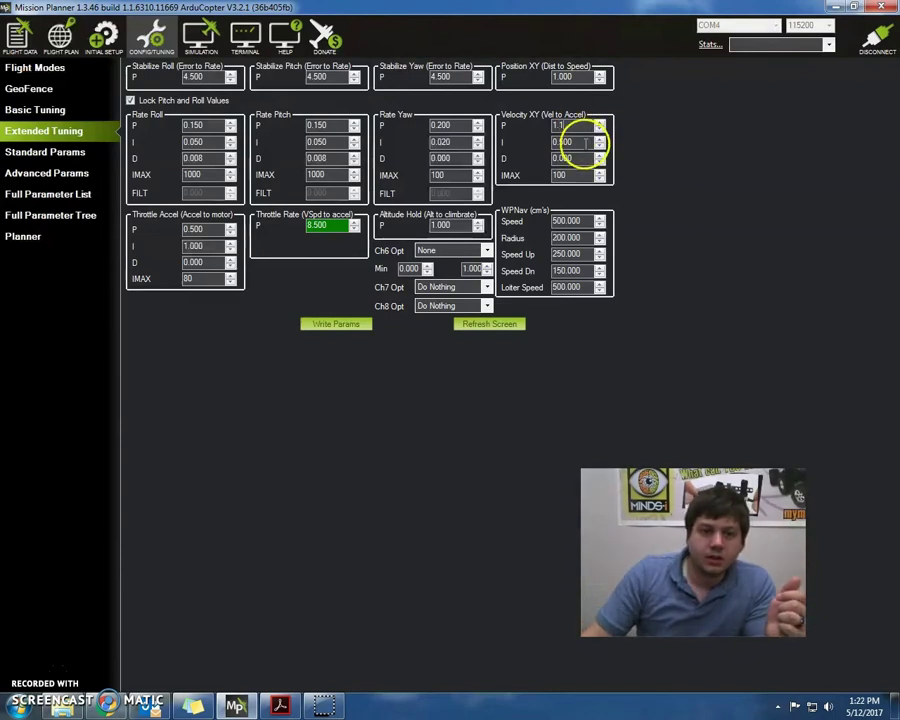
click(580, 126)
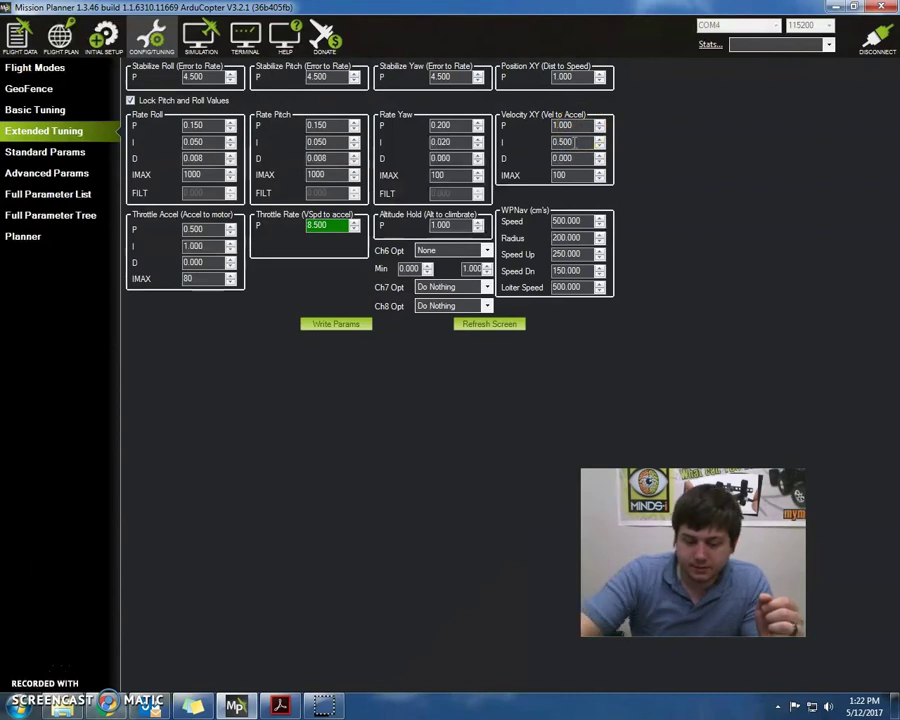
Step: Try to set the Velocity XY I value to 0.6
key(BackSpace)
key(BackSpace)
key(BackSpace)
text(6)
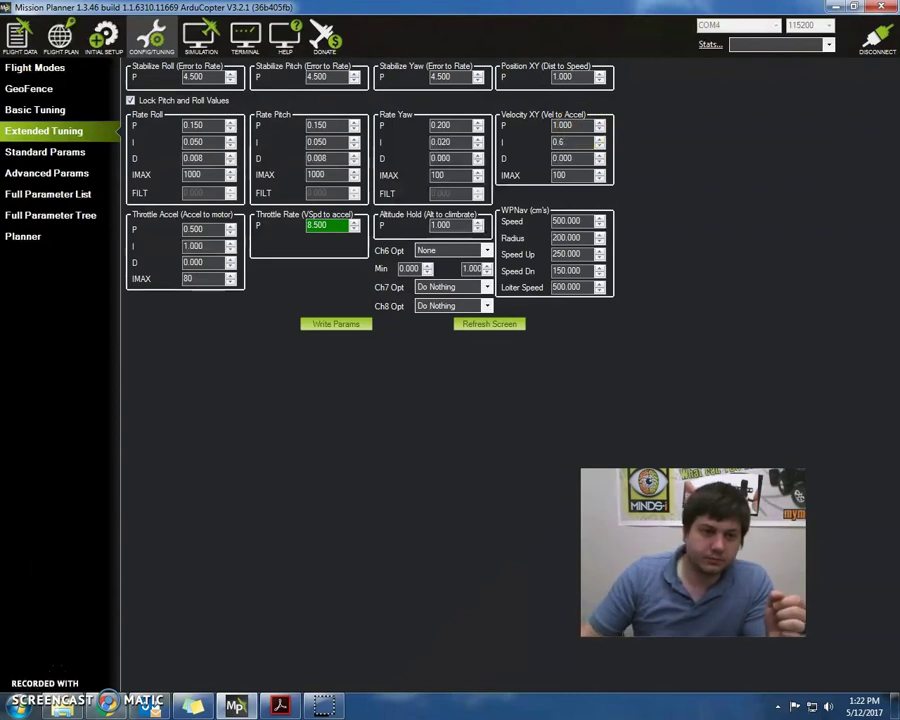
click(578, 157)
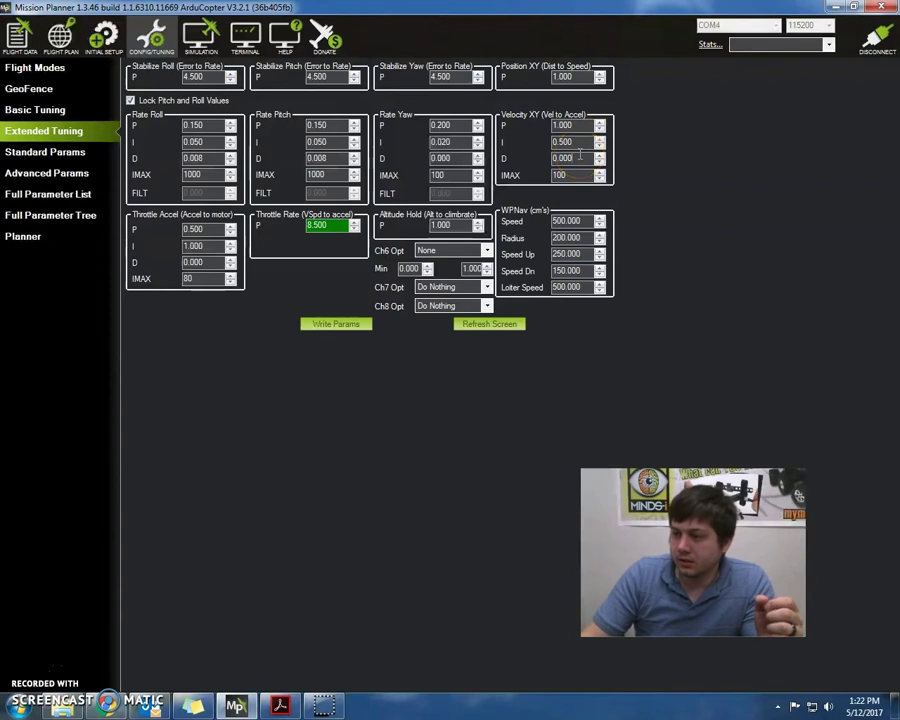
click(600, 145)
click(621, 194)
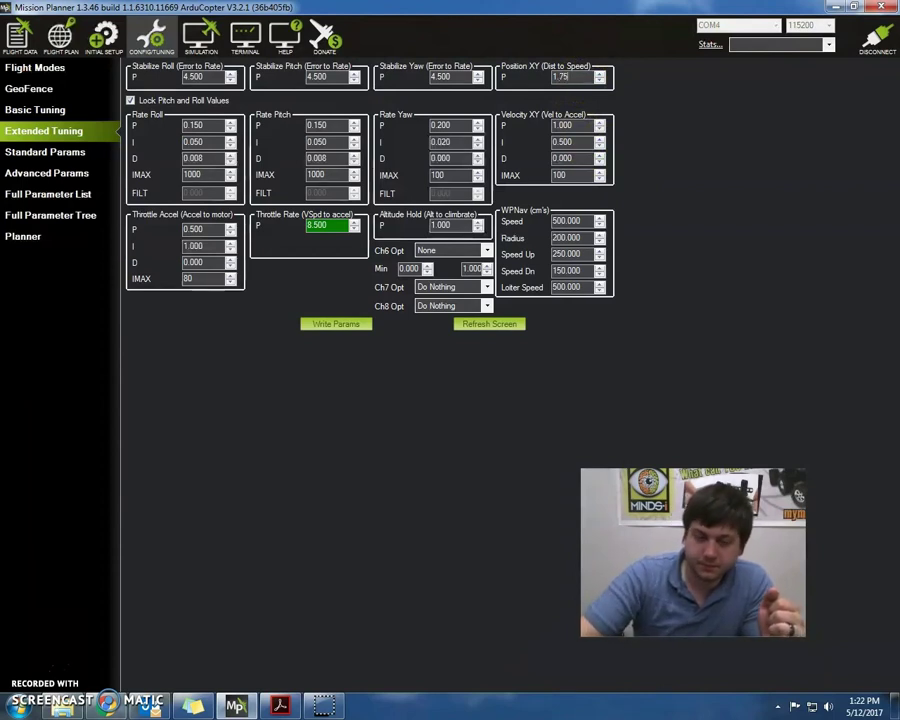
Step: Try to set the Position XY P value to 1.75 and write the tuning parameters to the flight controller
text(1.75)
click(581, 124)
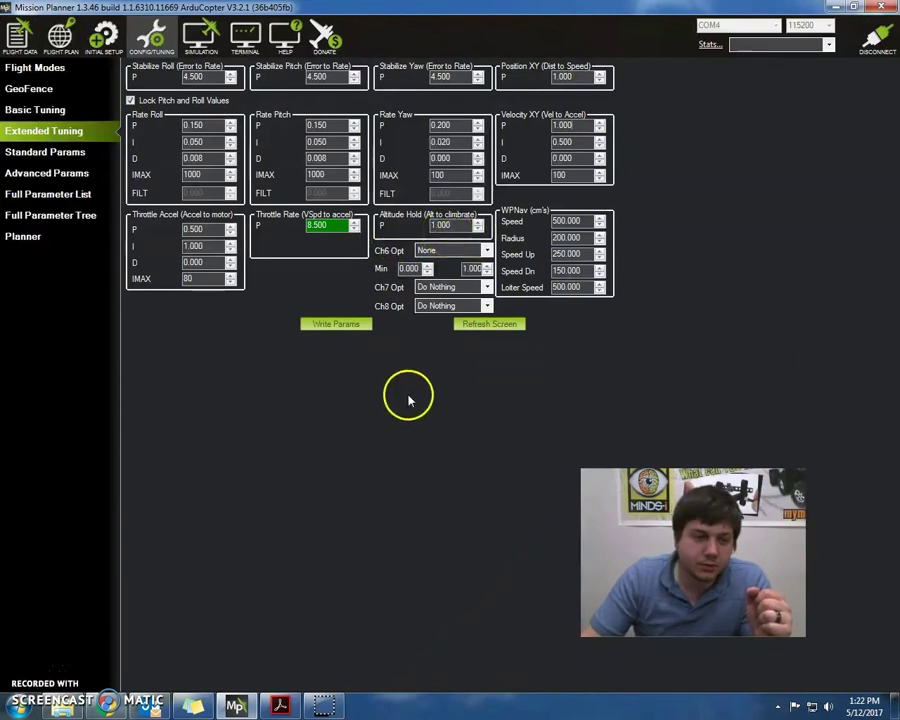
click(338, 325)
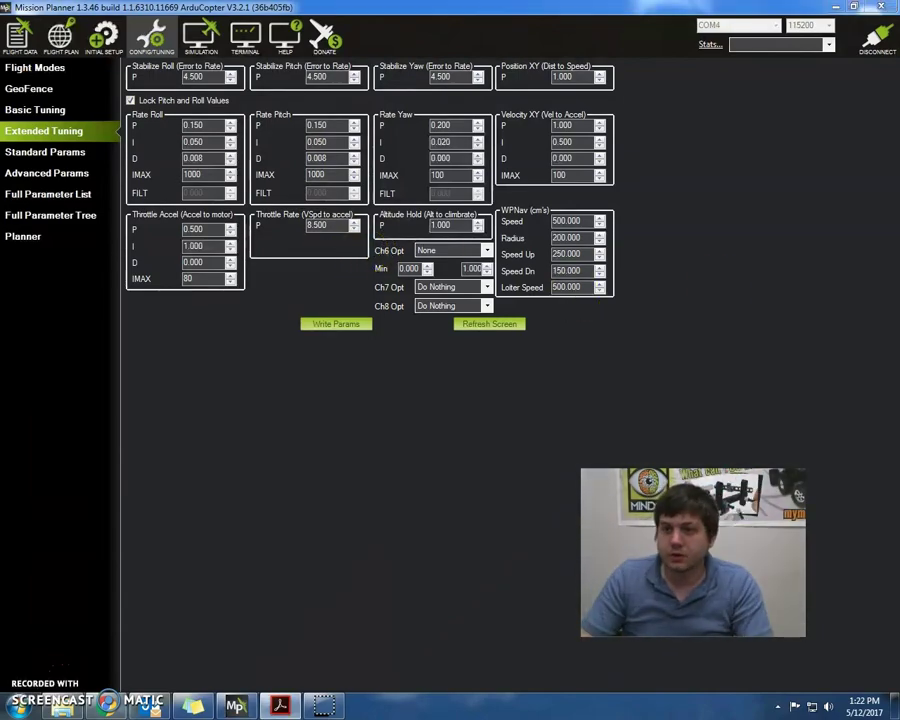
Step: Switch to the MultiRotor UAV Kit manual in Adobe Acrobat Reader and compare the starting and target values in Step #5 PID Tuning
key(alt+Tab)
scroll(330, 645, up, 10)
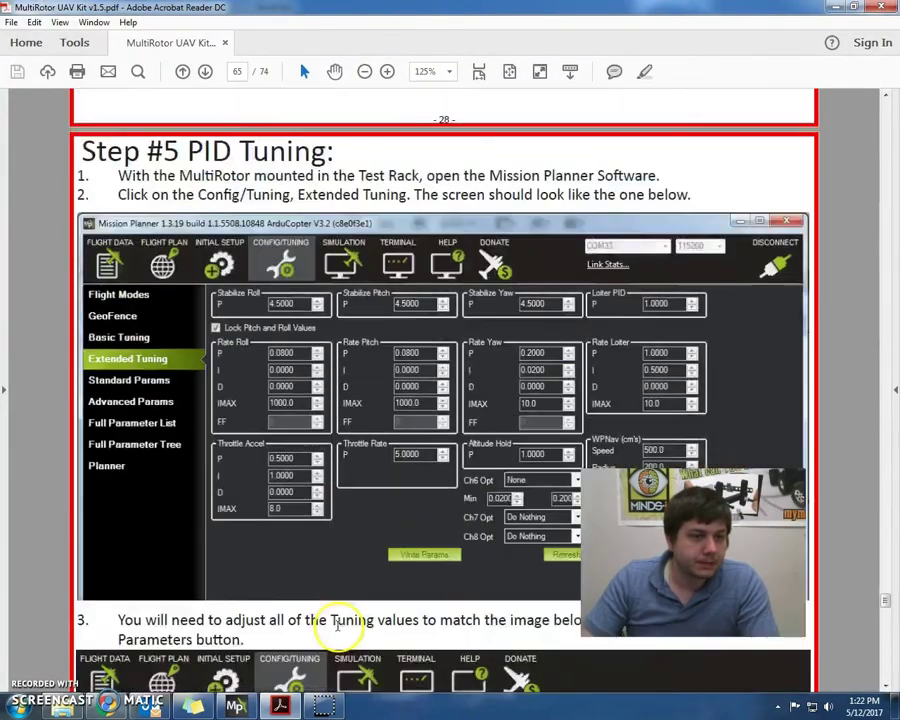
scroll(339, 625, down, 1)
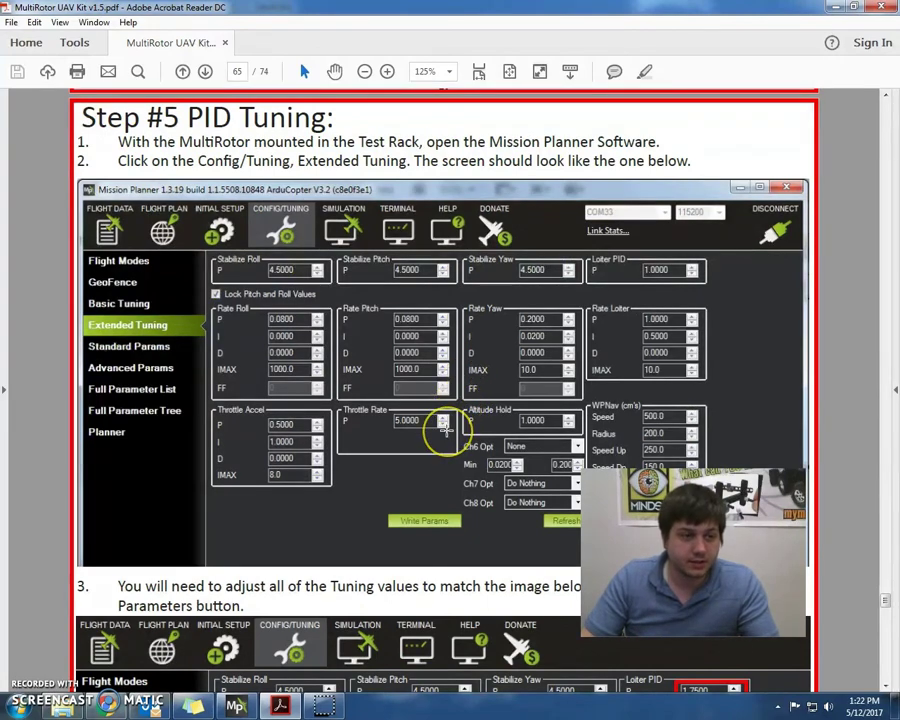
scroll(445, 428, down, 1)
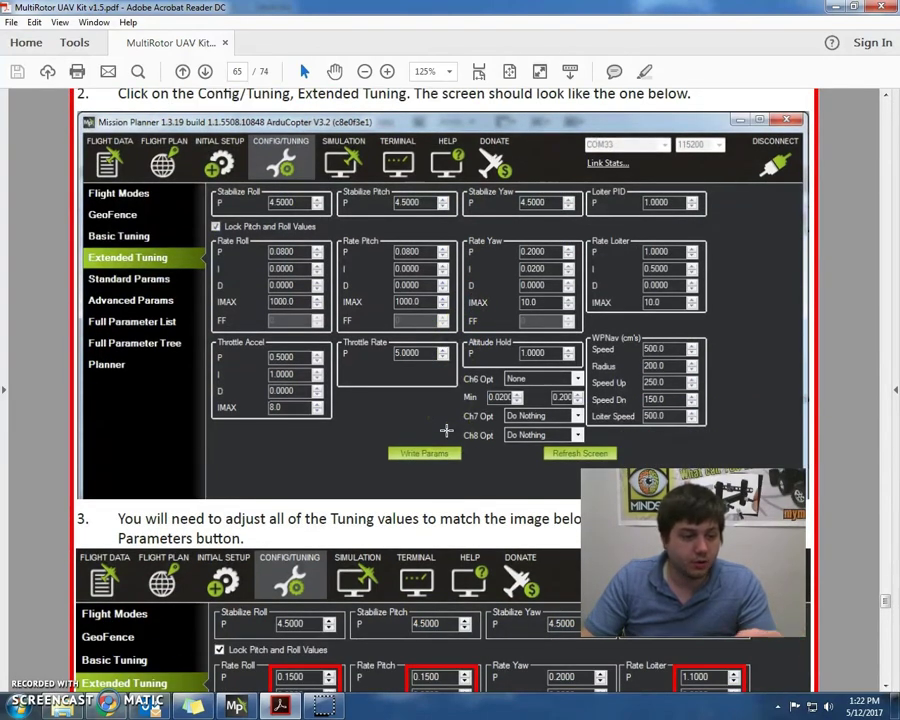
scroll(446, 430, down, 1)
scroll(446, 428, down, 1)
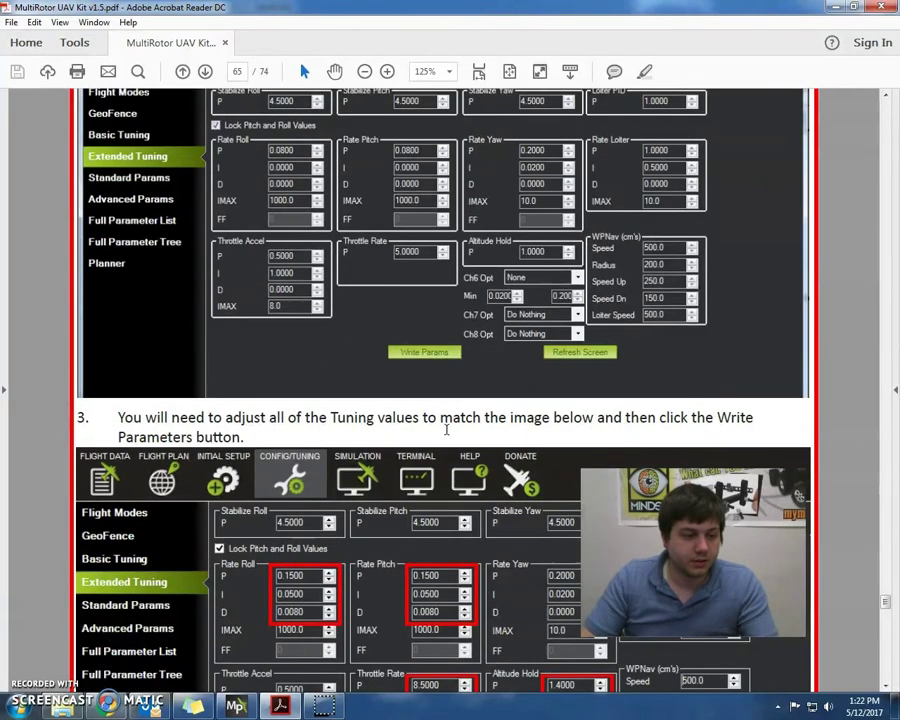
scroll(446, 428, down, 1)
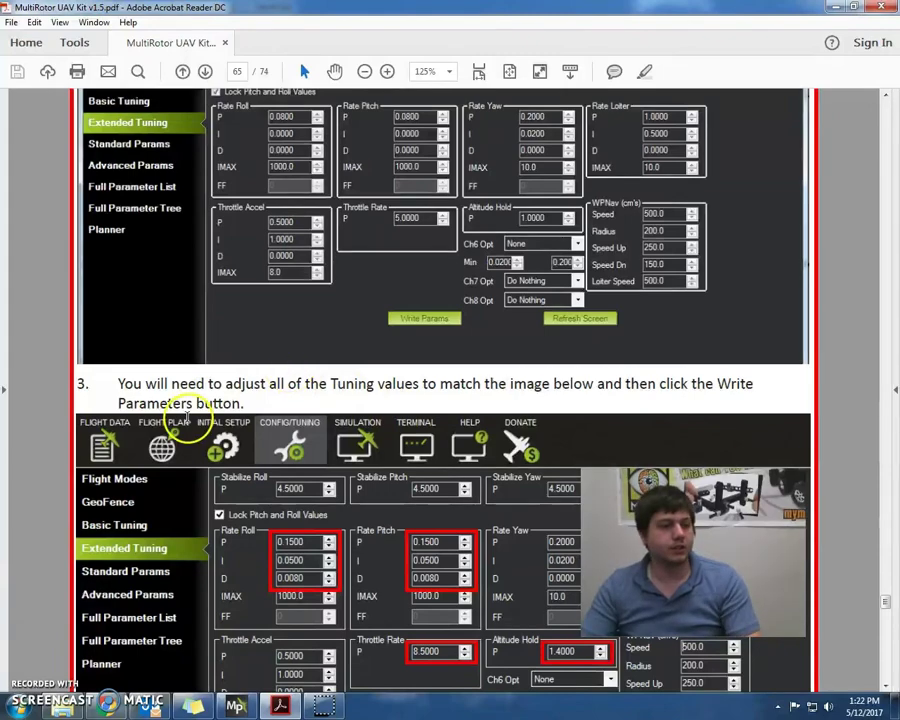
scroll(340, 445, down, 15)
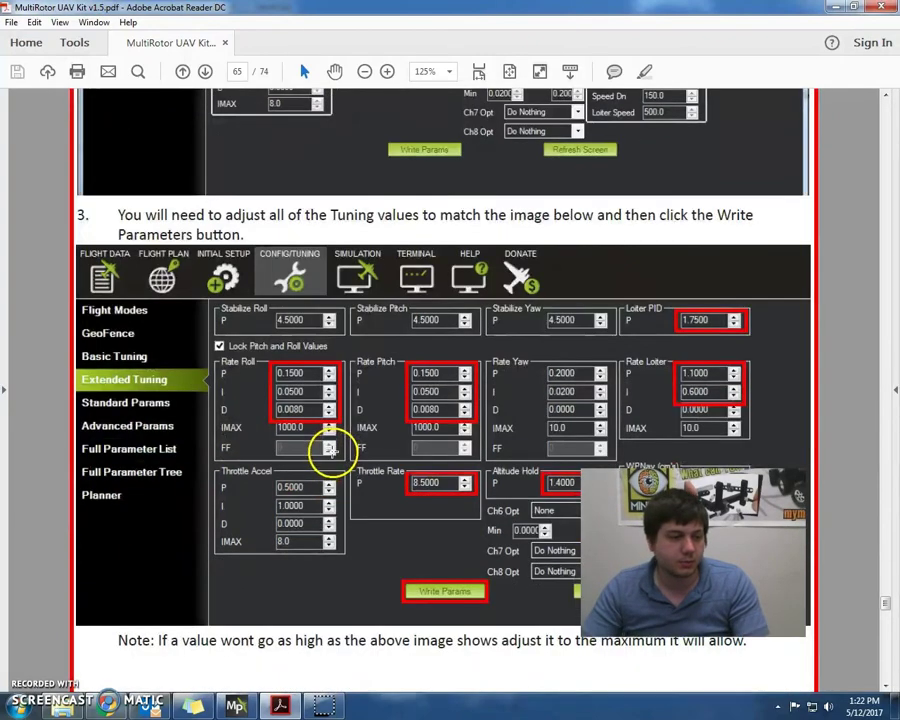
scroll(330, 450, up, 18)
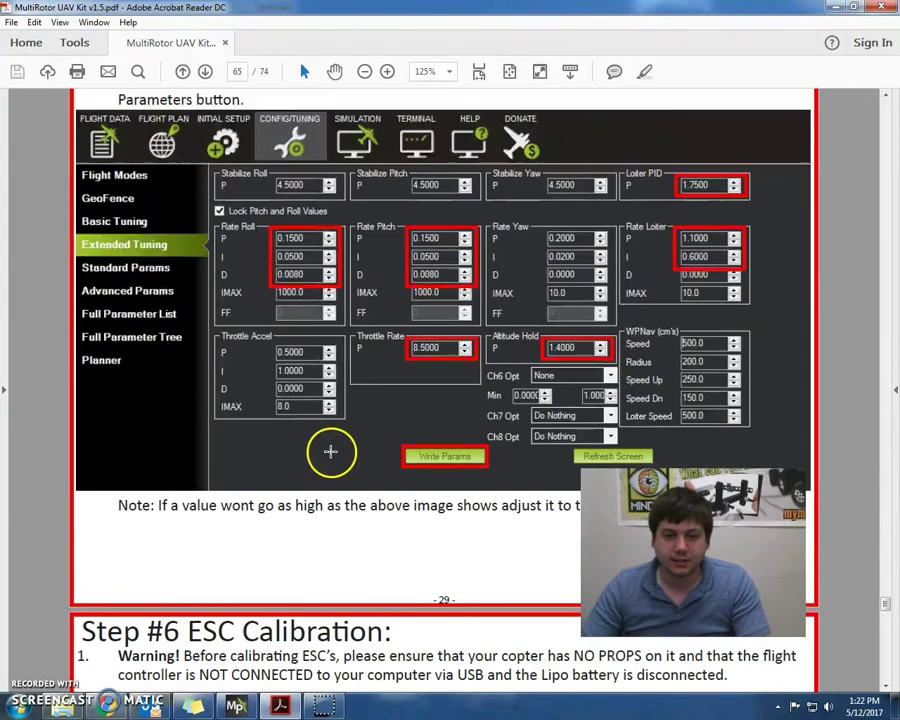
scroll(330, 451, up, 3)
scroll(330, 451, down, 3)
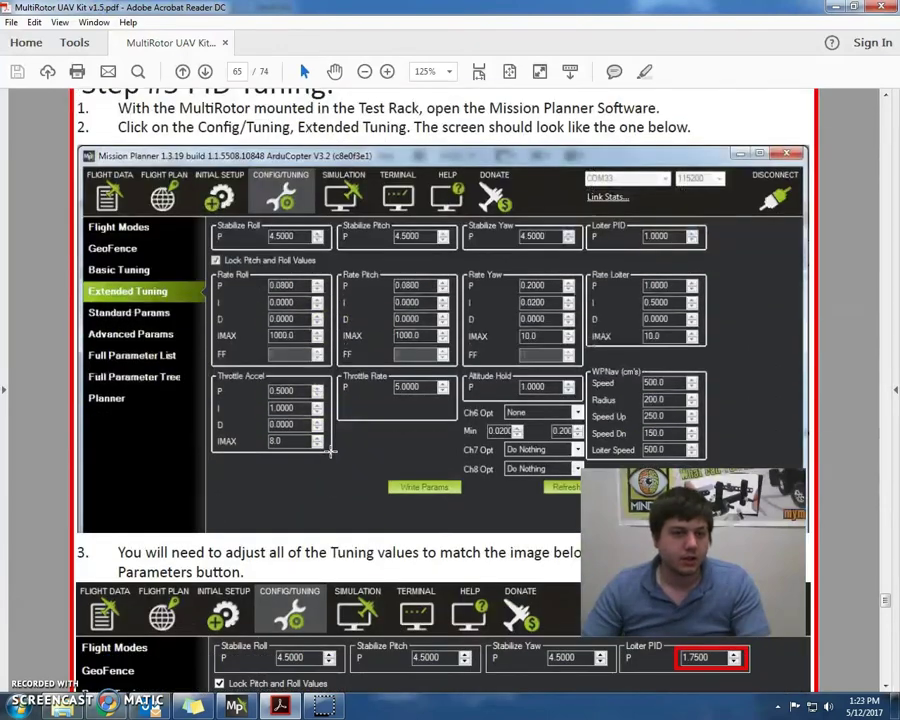
scroll(331, 452, up, 2)
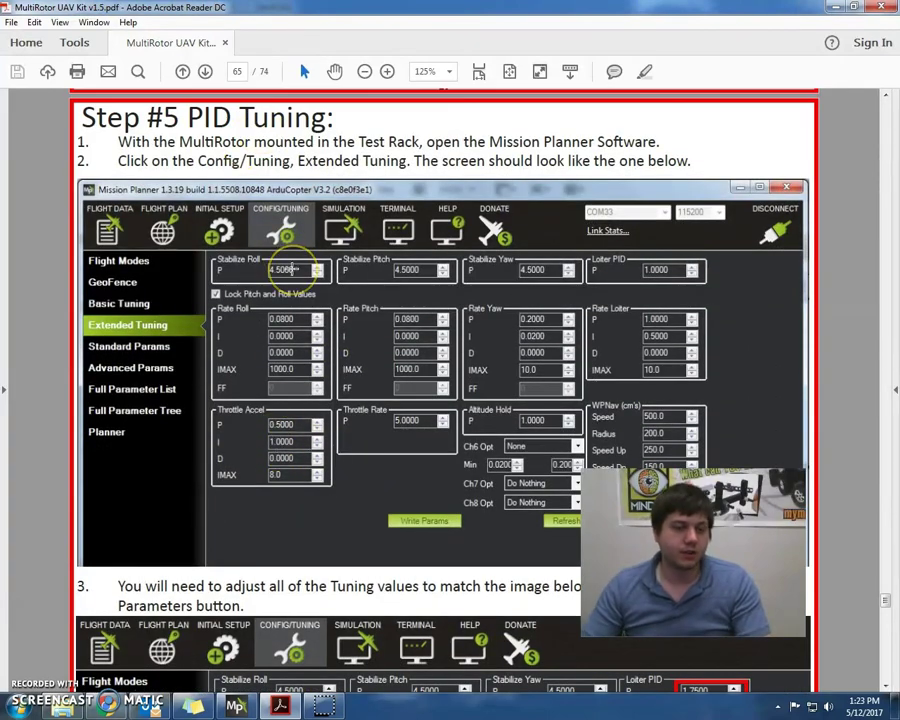